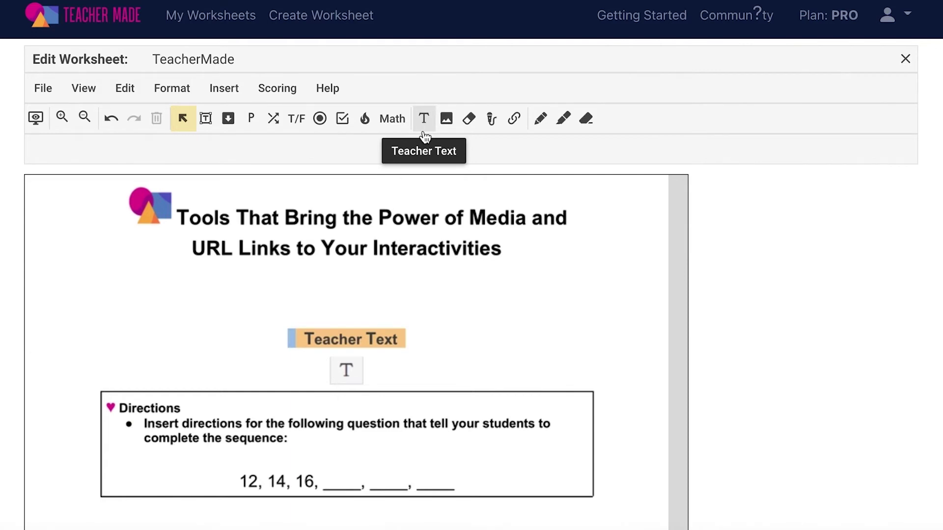
Insert a teacher text box after 'complete the sequence:' and widen it across the Directions box.
{"action": "left_click", "coordinate": [423, 120]}
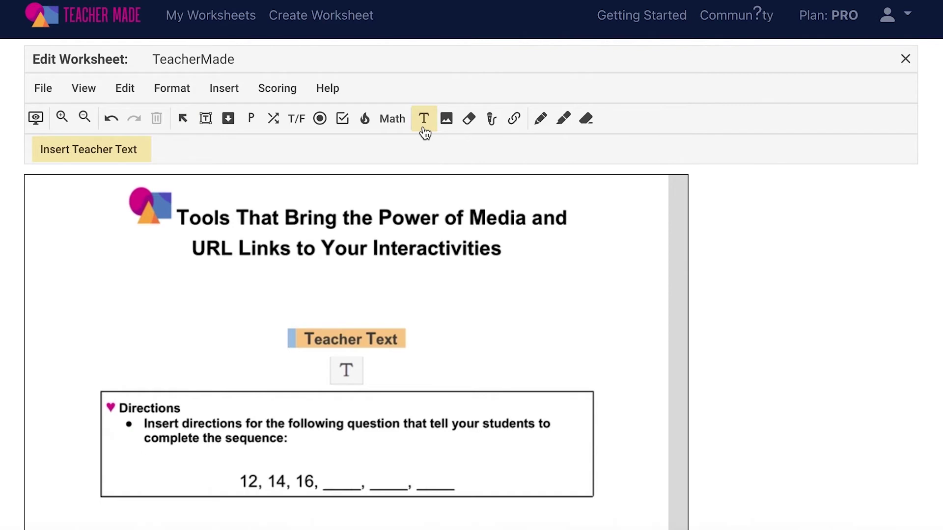
{"action": "left_click", "coordinate": [237, 94]}
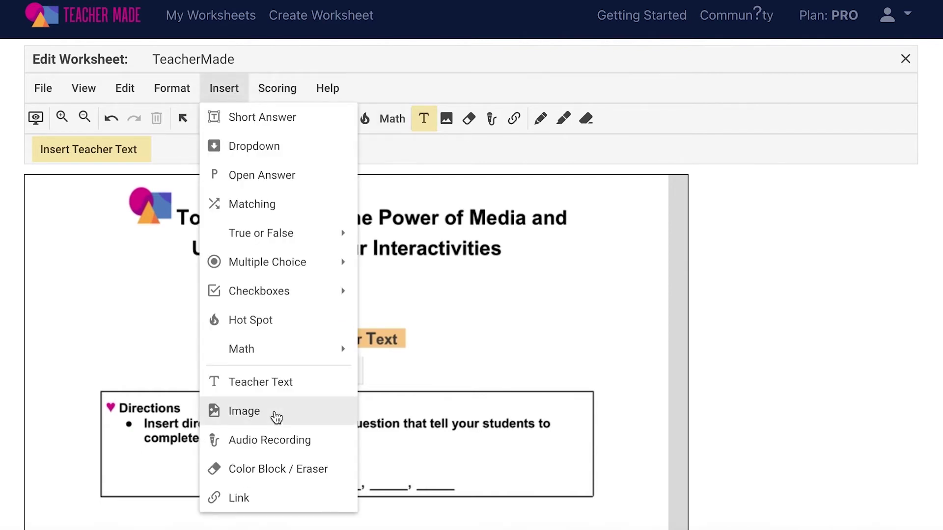
{"action": "left_click", "coordinate": [278, 381]}
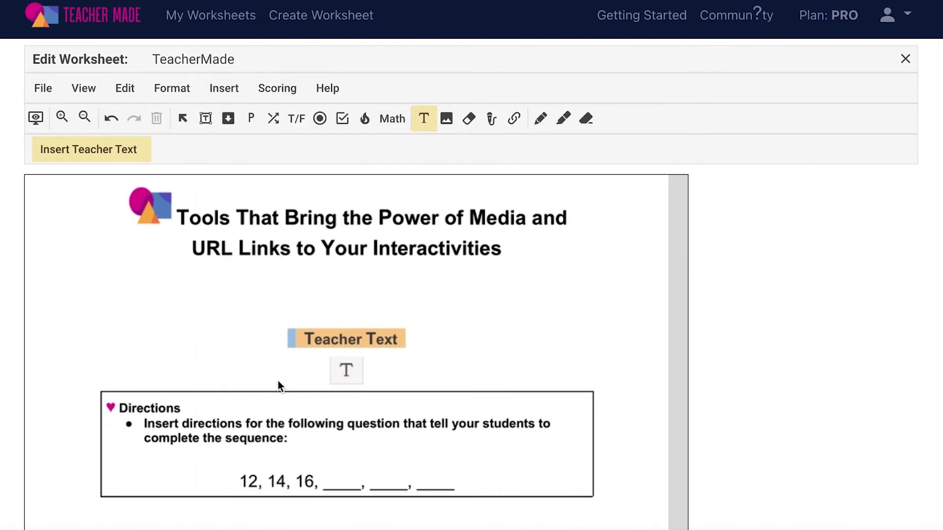
{"action": "left_click", "coordinate": [296, 432]}
{"action": "left_click_drag", "start_coordinate": [349, 472], "coordinate": [574, 465]}
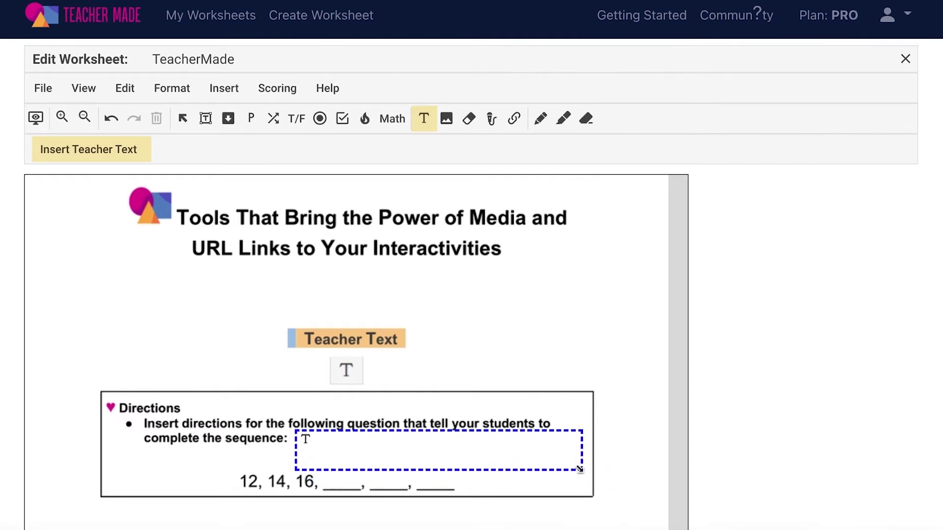
Paste 'Identify the pattern below and complete the sequence:' into the teacher text box and save.
{"action": "left_click", "coordinate": [64, 156]}
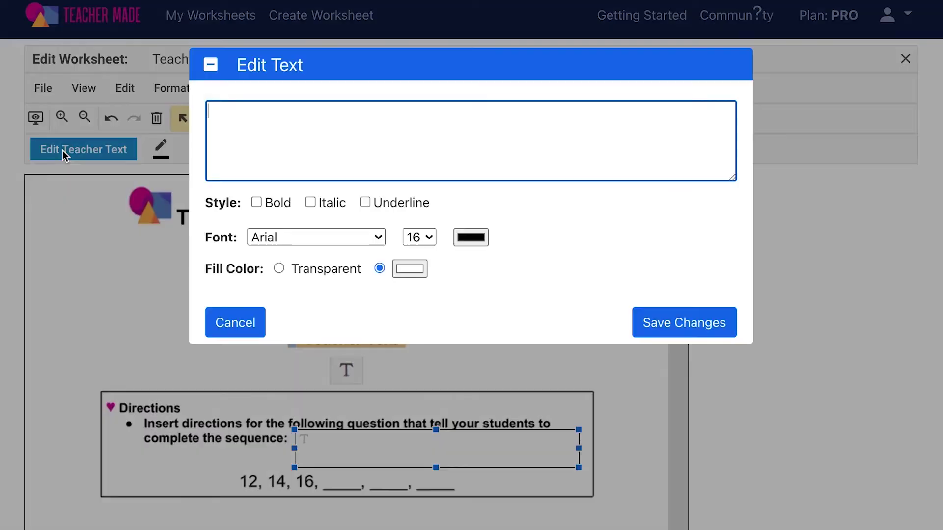
{"action": "type", "text": "Identify the pattern below and complete the sequence:"}
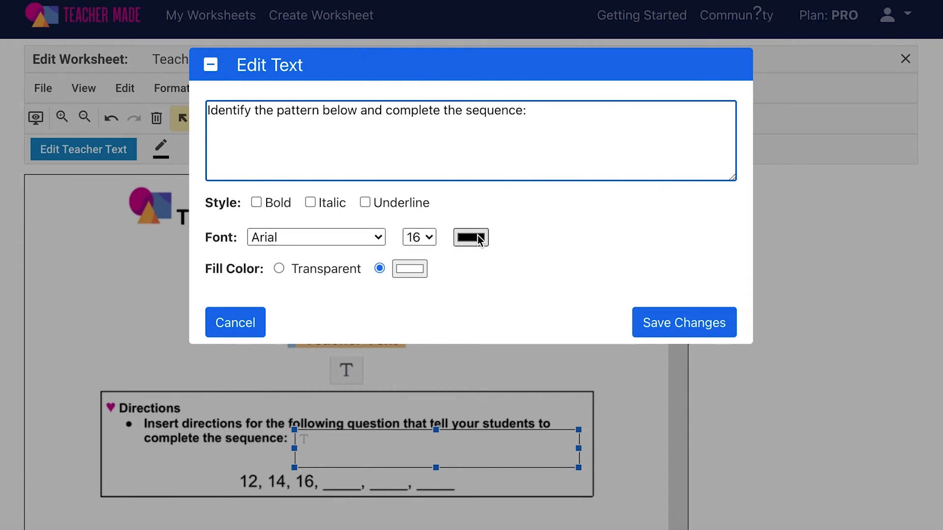
{"action": "left_click", "coordinate": [652, 319]}
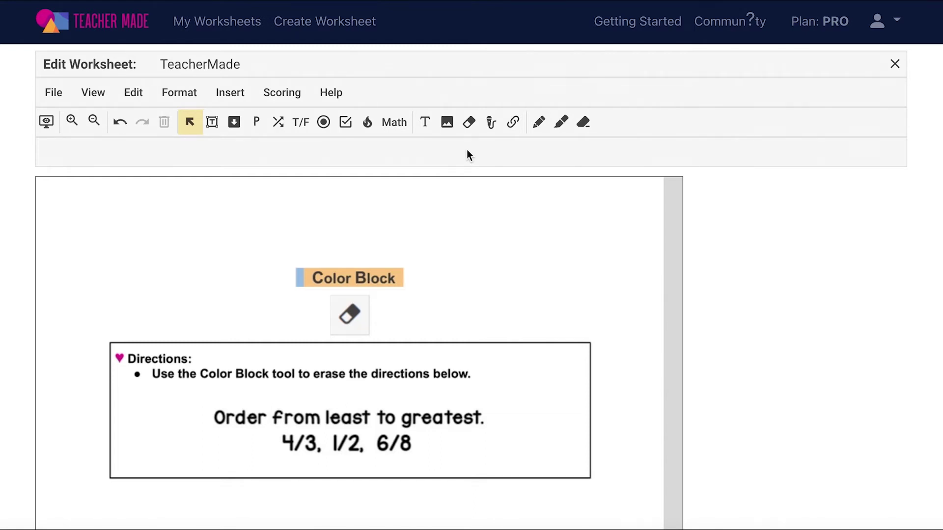
Insert a color block rectangle hiding the start of 'Order from least to greatest.'.
{"action": "left_click", "coordinate": [468, 129]}
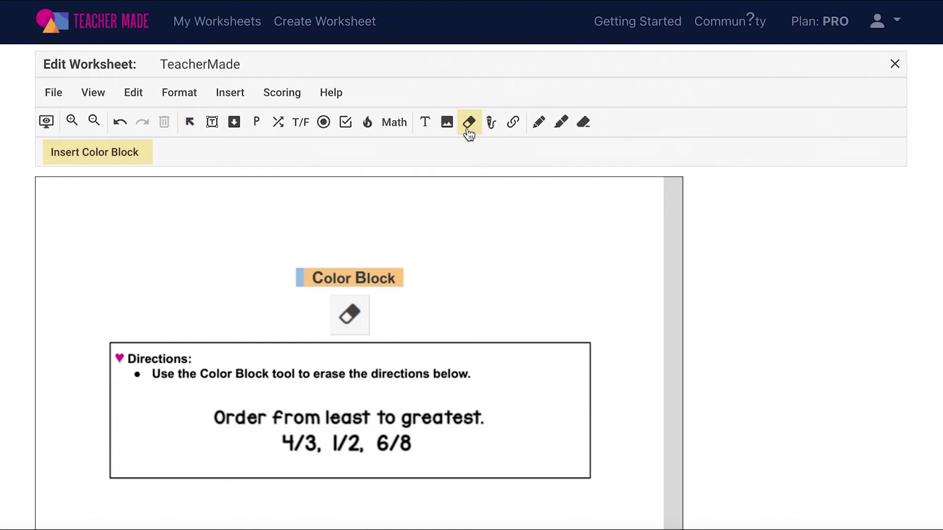
{"action": "left_click", "coordinate": [226, 92]}
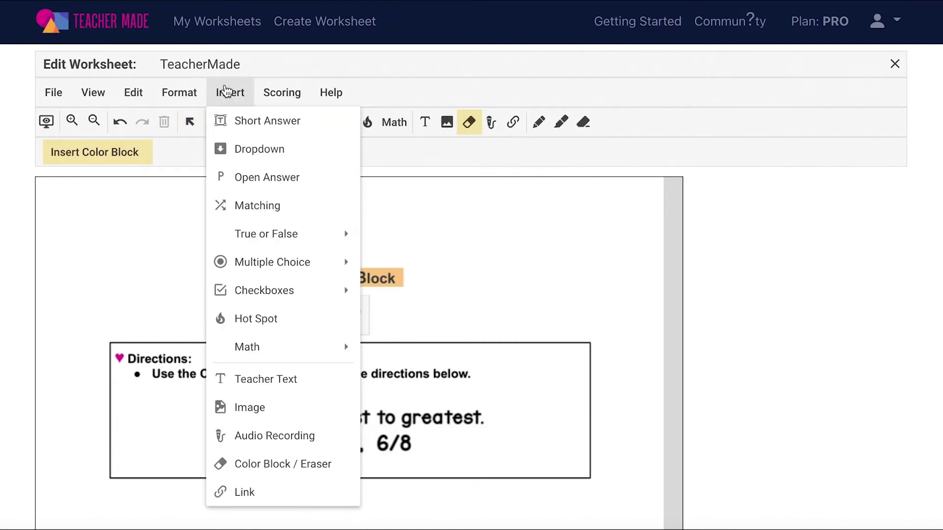
{"action": "left_click", "coordinate": [269, 464]}
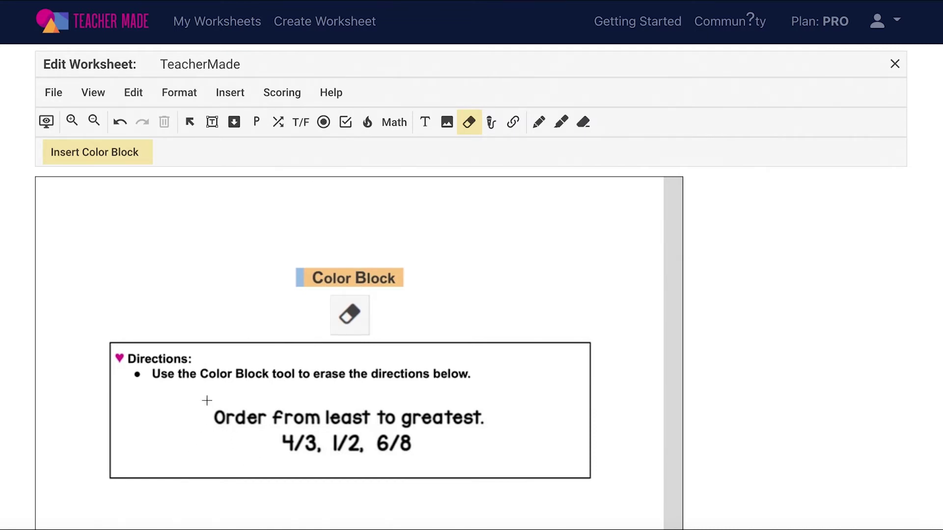
{"action": "left_click_drag", "start_coordinate": [208, 401], "coordinate": [490, 427]}
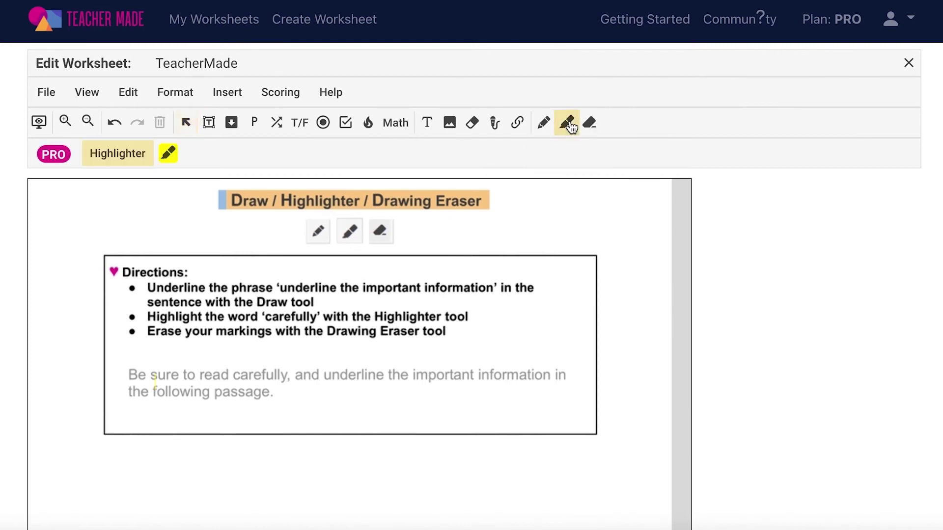
Highlight 'Be sure to read carefully' in yellow, then view and dismiss the highlighter colour choices.
{"action": "left_click", "coordinate": [122, 374]}
{"action": "left_click_drag", "start_coordinate": [122, 373], "coordinate": [286, 364]}
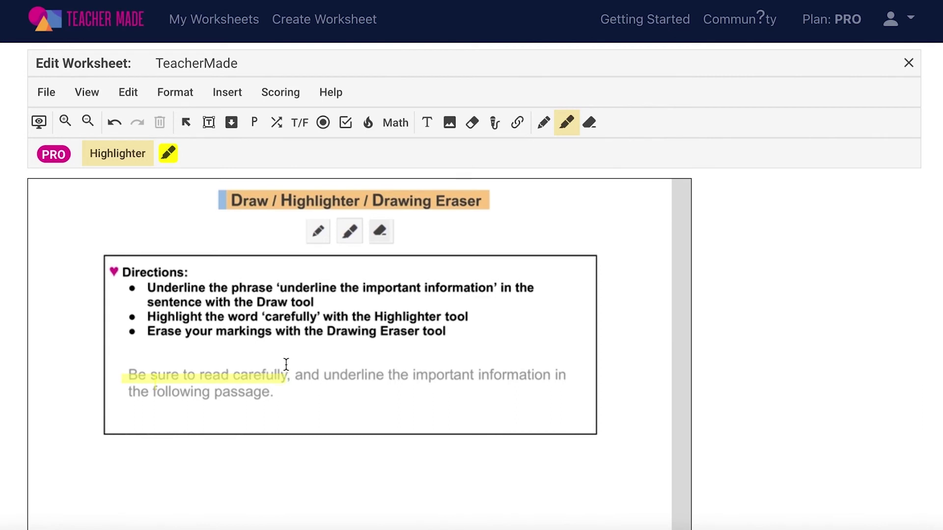
{"action": "left_click", "coordinate": [168, 153]}
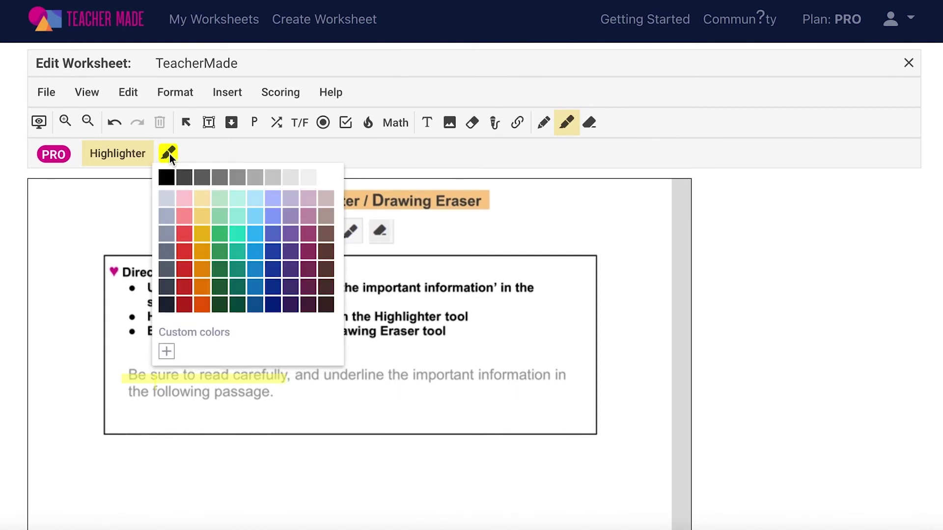
{"action": "left_click", "coordinate": [131, 367]}
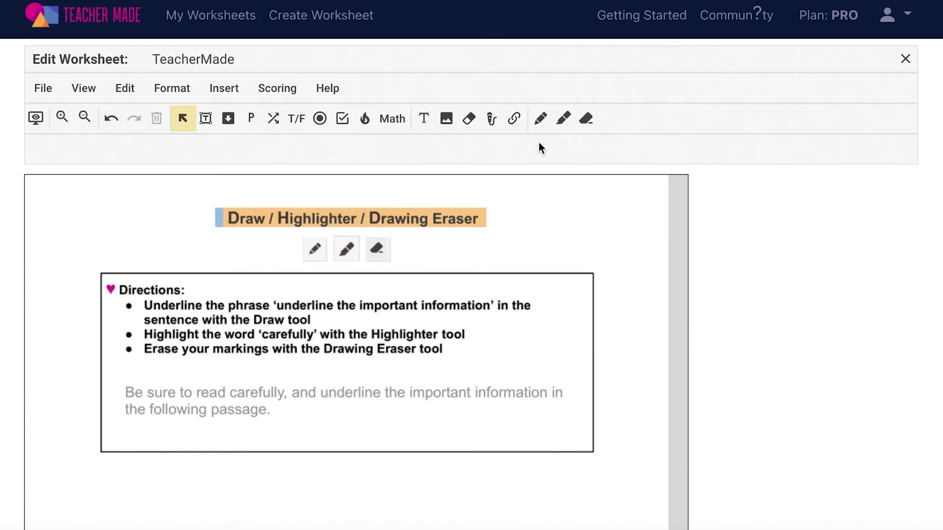
Draw a freehand wave and an ellipse below the passage sentence.
{"action": "left_click", "coordinate": [540, 120]}
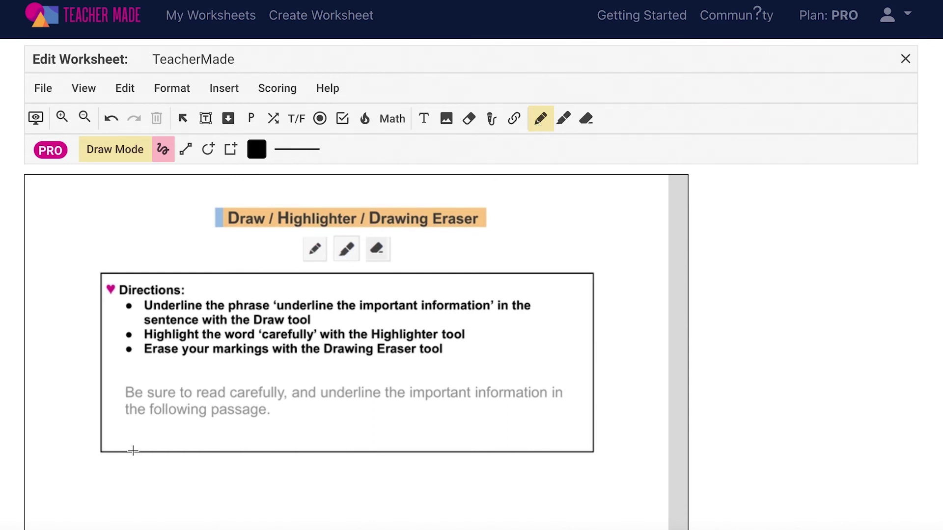
{"action": "mouse_move", "coordinate": [131, 443]}
{"action": "left_mouse_down"}
{"action": "mouse_move", "coordinate": [188, 432]}
{"action": "mouse_move", "coordinate": [266, 442]}
{"action": "left_mouse_up"}
{"action": "left_click", "coordinate": [185, 148]}
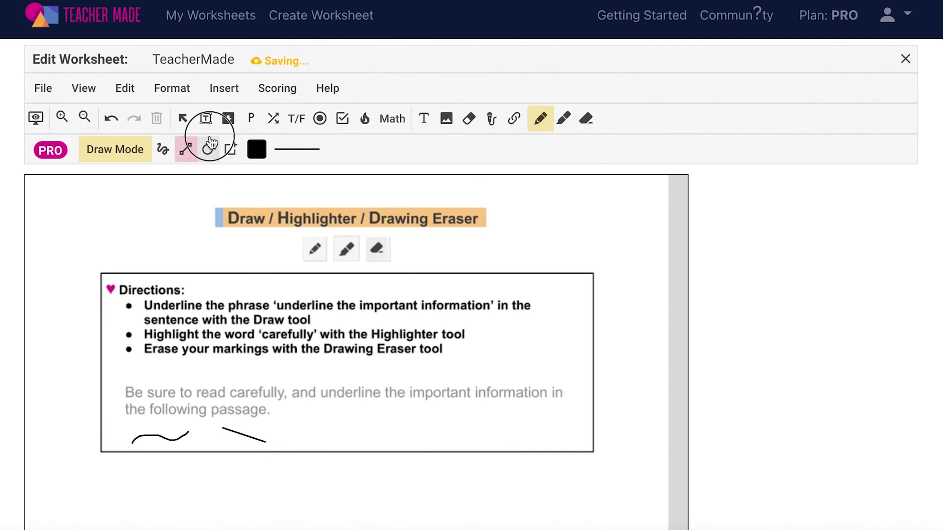
{"action": "left_click", "coordinate": [208, 149]}
{"action": "left_click_drag", "start_coordinate": [339, 416], "coordinate": [312, 435]}
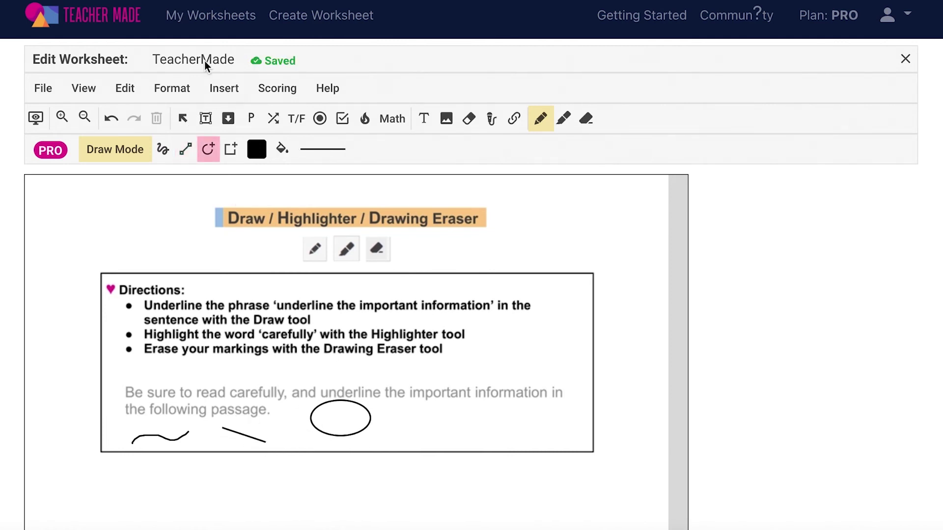
Draw a rectangle right of the ellipse, then check the stroke colour, fill and line-width options.
{"action": "left_click", "coordinate": [230, 148]}
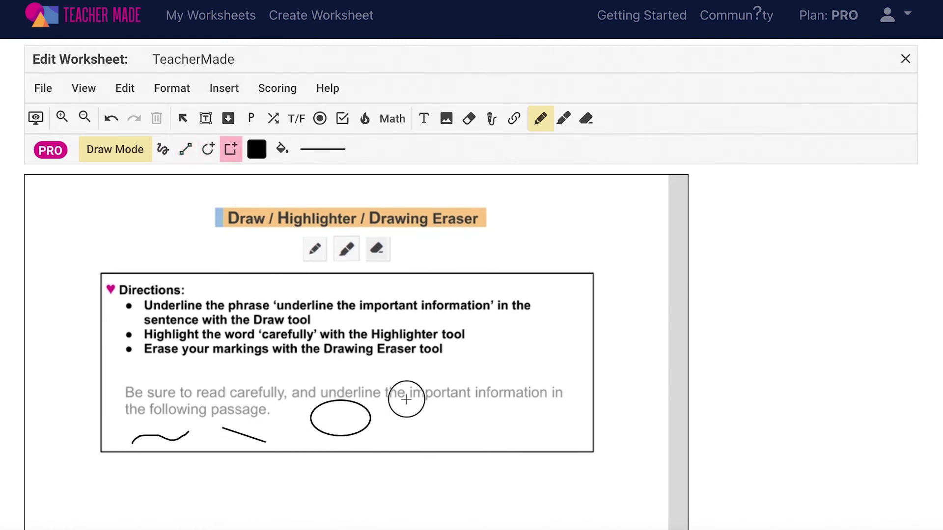
{"action": "left_click_drag", "start_coordinate": [406, 401], "coordinate": [504, 441]}
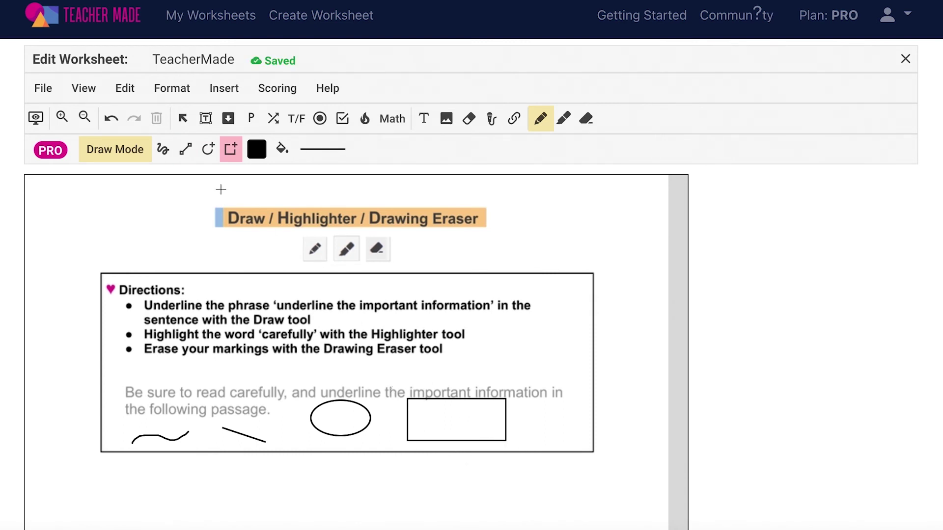
{"action": "left_click", "coordinate": [257, 156]}
{"action": "left_click", "coordinate": [281, 150]}
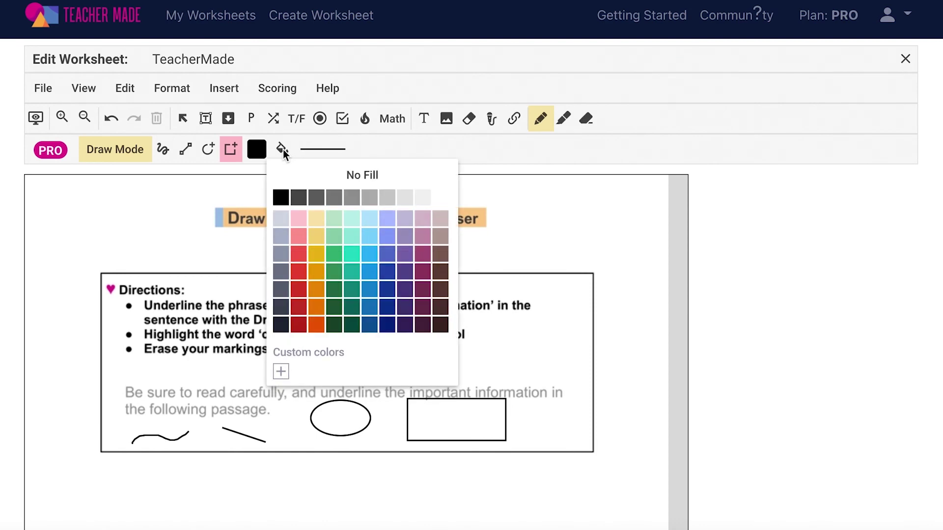
{"action": "left_click", "coordinate": [320, 150]}
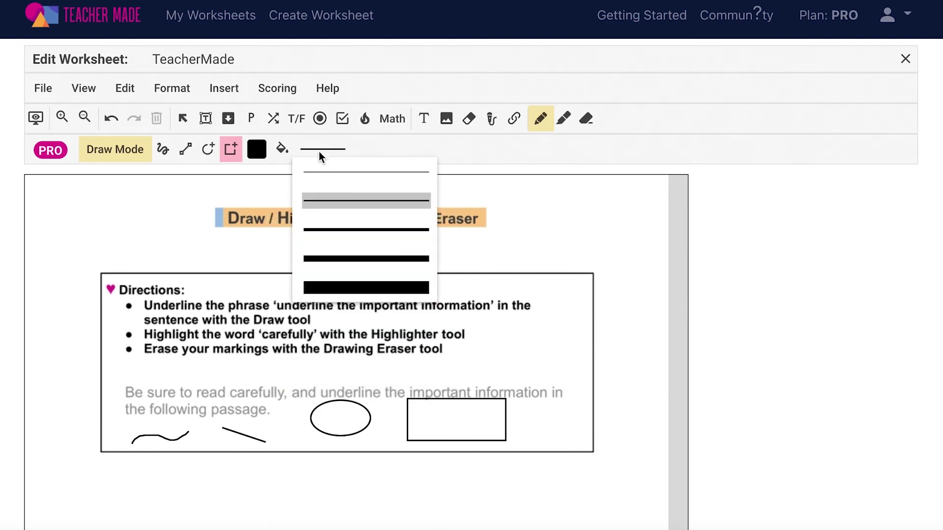
Copy the rectangle with Ctrl+C/Ctrl+V and move the duplicate right of the original.
{"action": "left_click", "coordinate": [183, 118]}
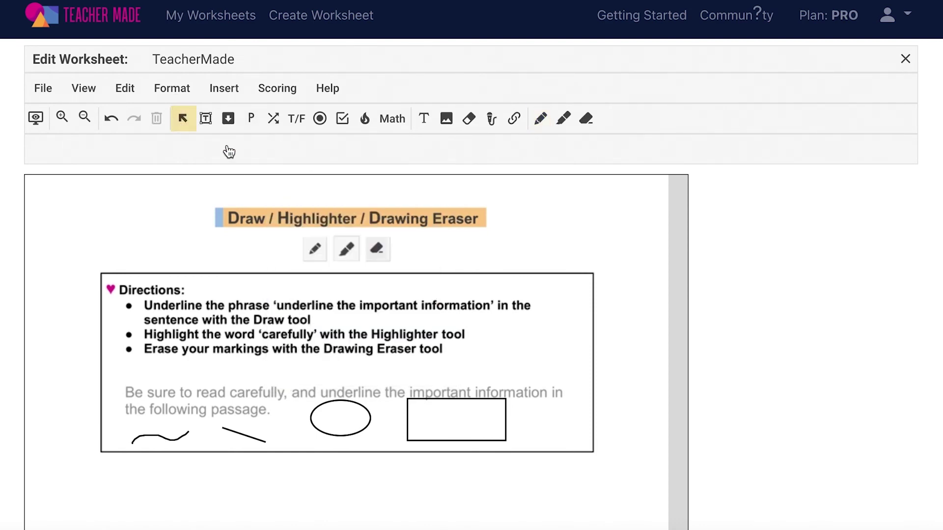
{"action": "left_click", "coordinate": [457, 419]}
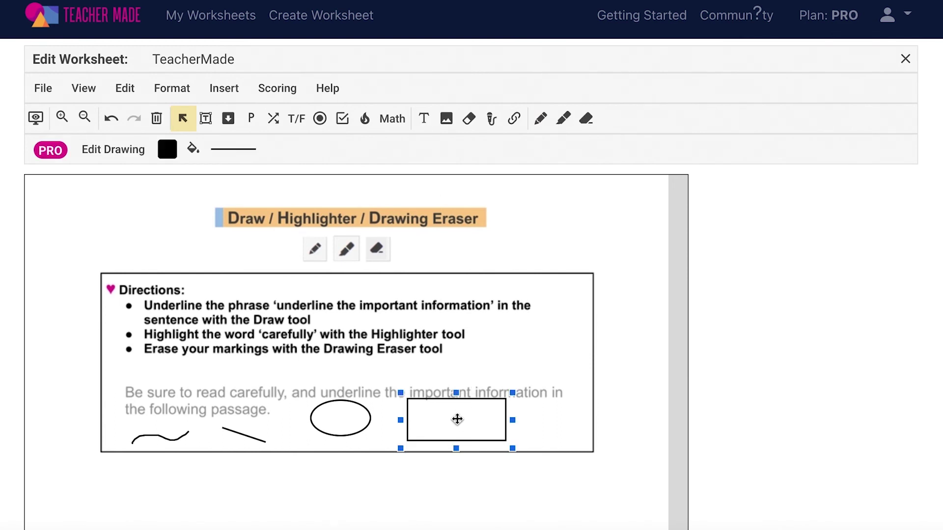
{"action": "key", "text": "ctrl+c"}
{"action": "key", "text": "ctrl+v"}
{"action": "left_click_drag", "start_coordinate": [457, 418], "coordinate": [597, 423]}
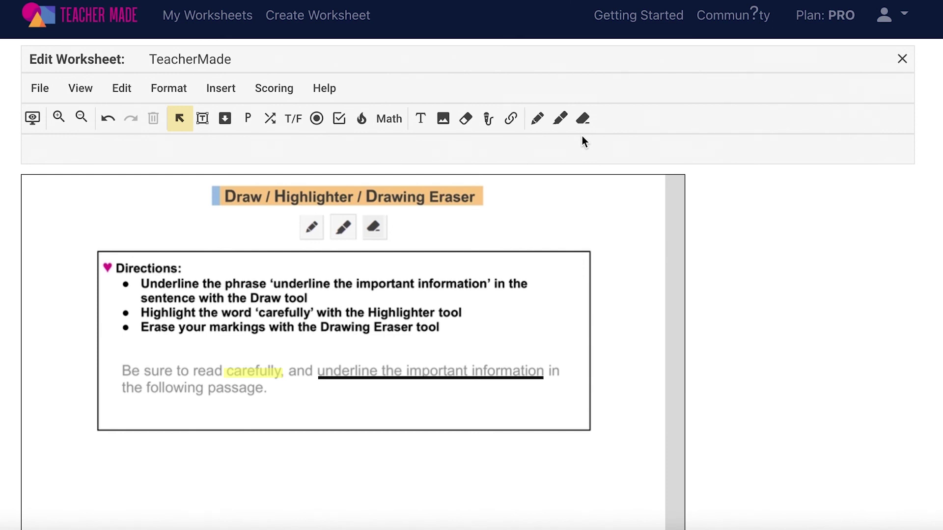
Wipe the yellow highlight and underline off the passage sentence with the Drawing Eraser.
{"action": "left_click", "coordinate": [582, 118]}
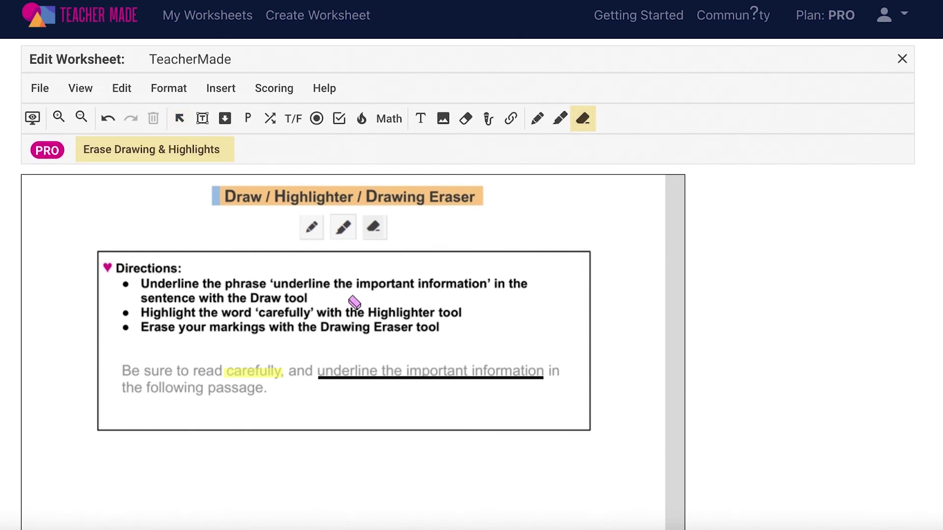
{"action": "left_click", "coordinate": [277, 347]}
{"action": "mouse_move", "coordinate": [276, 347]}
{"action": "left_mouse_down"}
{"action": "mouse_move", "coordinate": [227, 412]}
{"action": "mouse_move", "coordinate": [307, 387]}
{"action": "mouse_move", "coordinate": [397, 383]}
{"action": "left_mouse_up"}
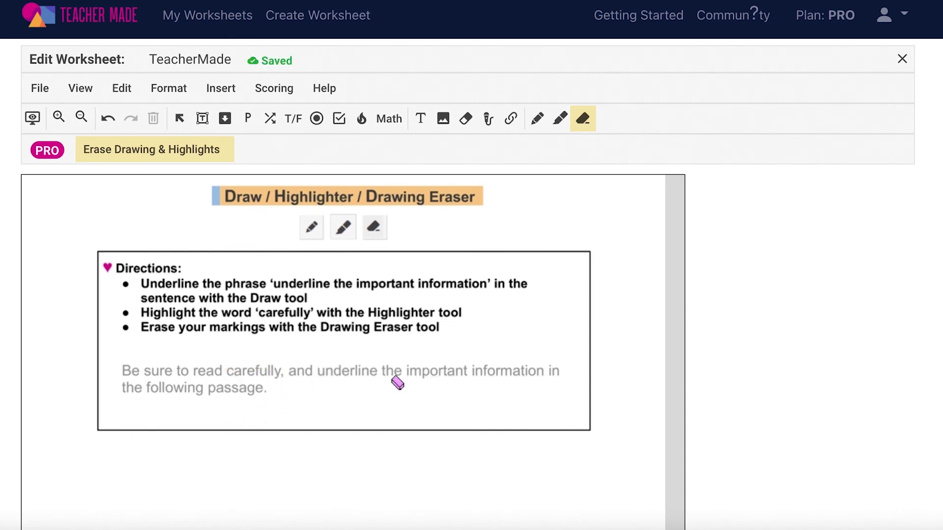